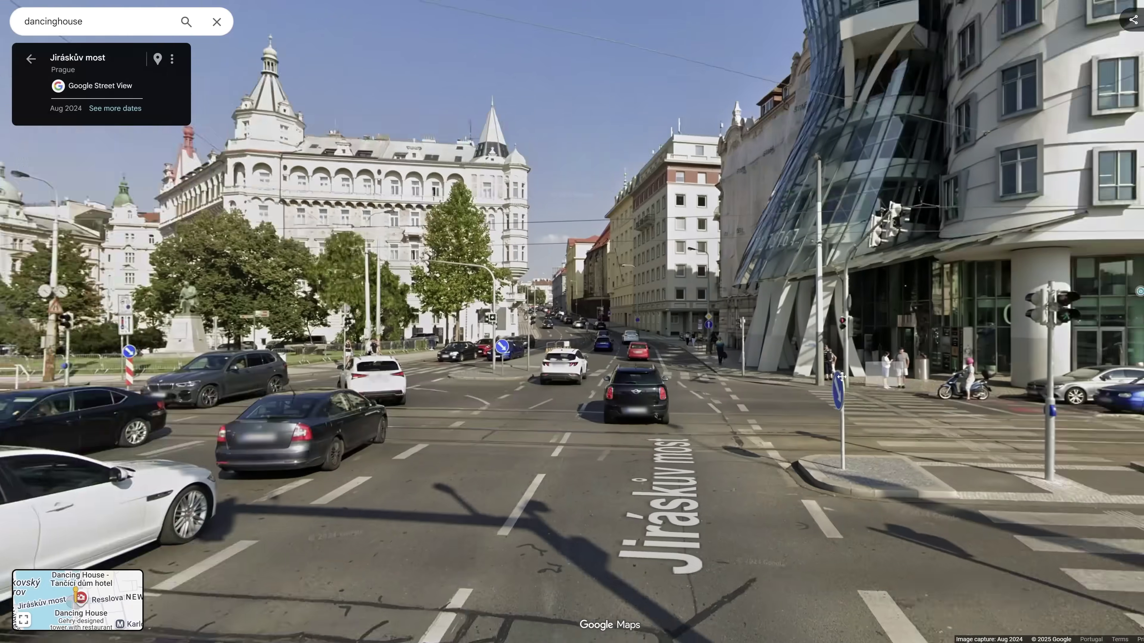
# Turn the Street View panorama so the Dancing House in Prague sits centred.
pyautogui.moveTo(841, 377); pyautogui.dragTo(572, 459)
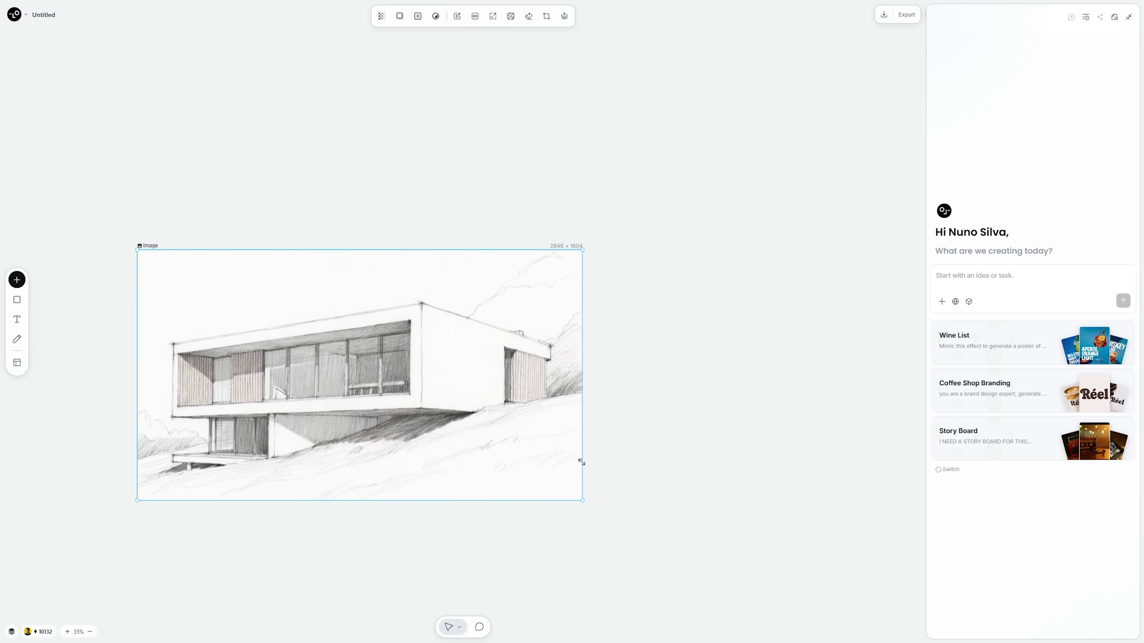
# Shift the hillside-house pencil sketch further left on the canvas.
pyautogui.scroll(-3, 494, 442)
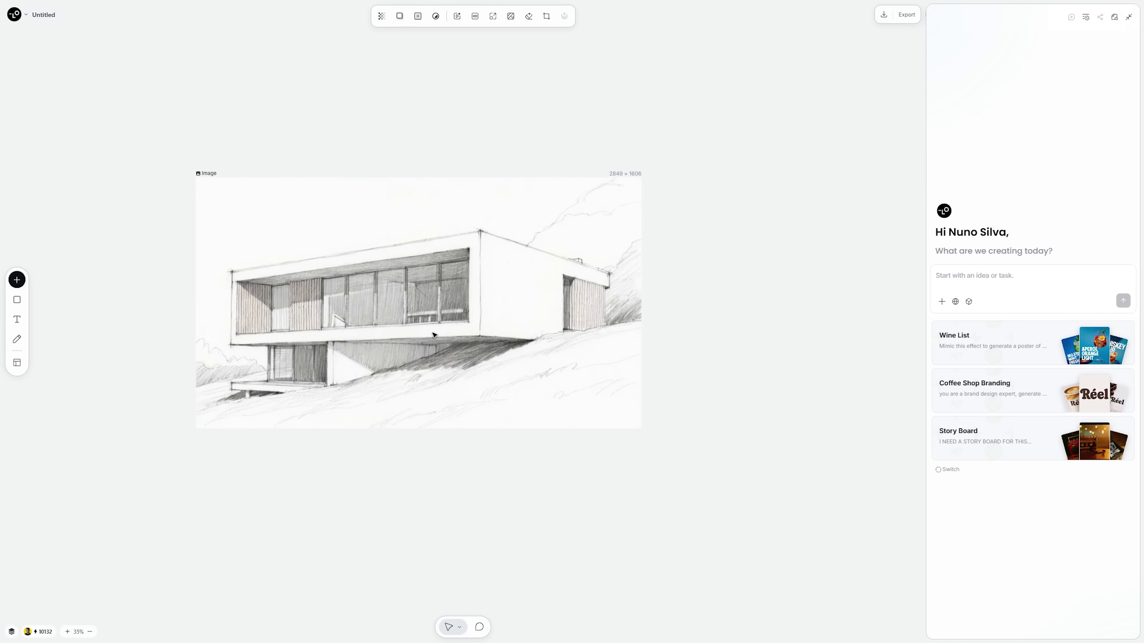
pyautogui.moveTo(433, 335); pyautogui.dragTo(363, 332)
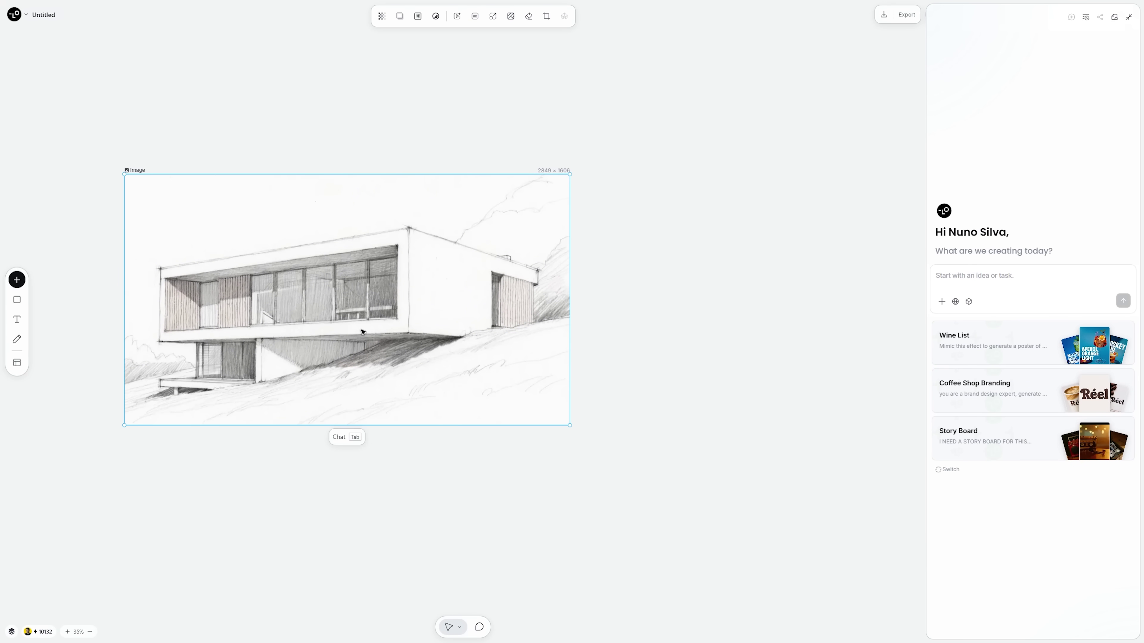
pyautogui.hscroll(-3, 343, 389)
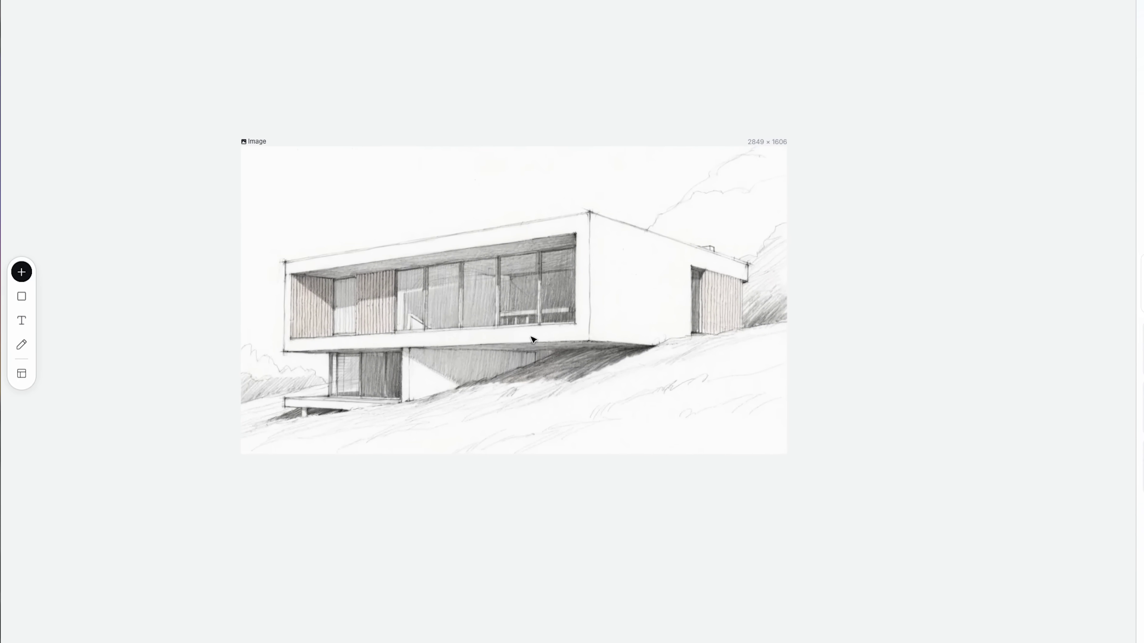
pyautogui.moveTo(498, 337); pyautogui.dragTo(415, 334)
# Prompt the sketch with 'white sculptural villa in a pine forest, sunny morning,'.
pyautogui.click(475, 337)
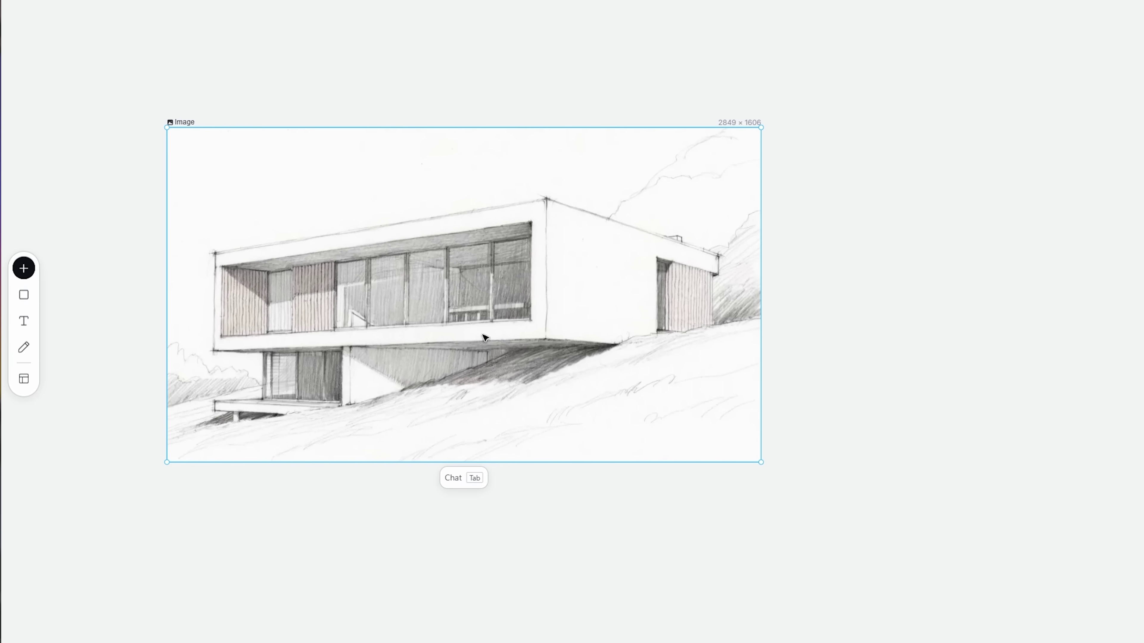
pyautogui.click(605, 534)
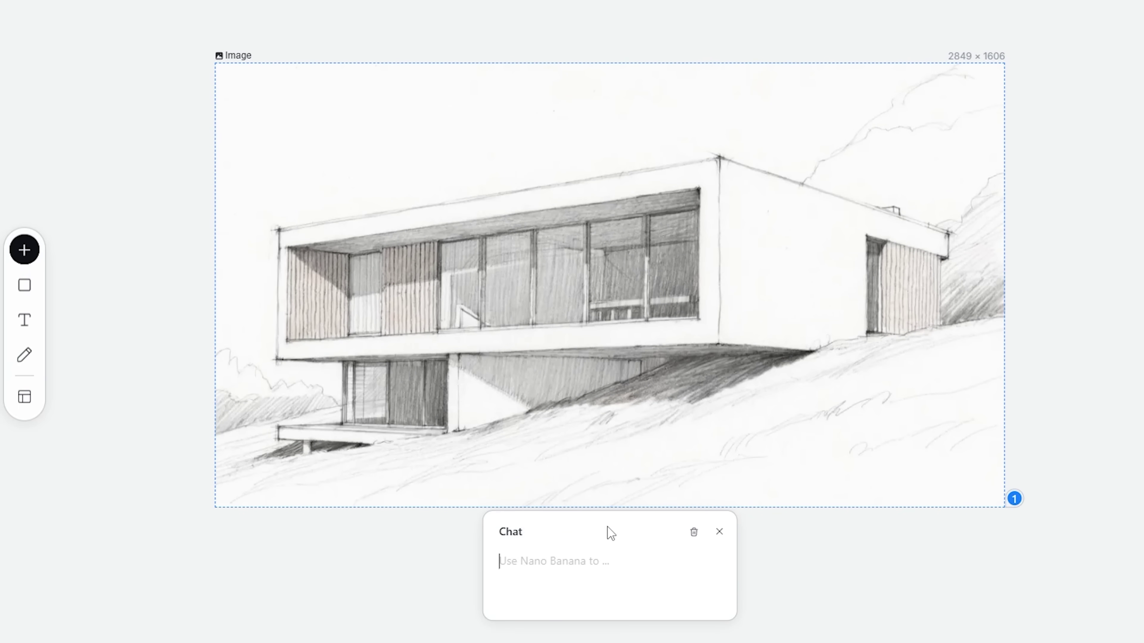
pyautogui.write('white sculptural villa in a pine forest, sunny morning,')
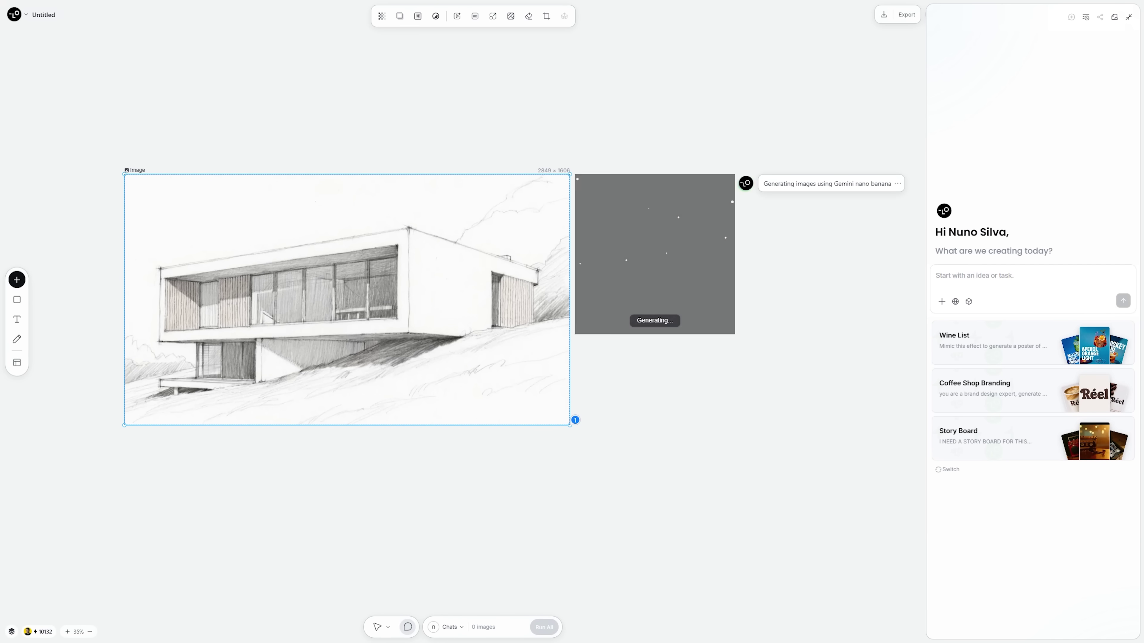
# Enlarge the first pine-forest villa render below the sketch and select it.
pyautogui.moveTo(575, 294)
pyautogui.mouseDown()
pyautogui.moveTo(330, 428)
pyautogui.moveTo(202, 474)
pyautogui.mouseUp()
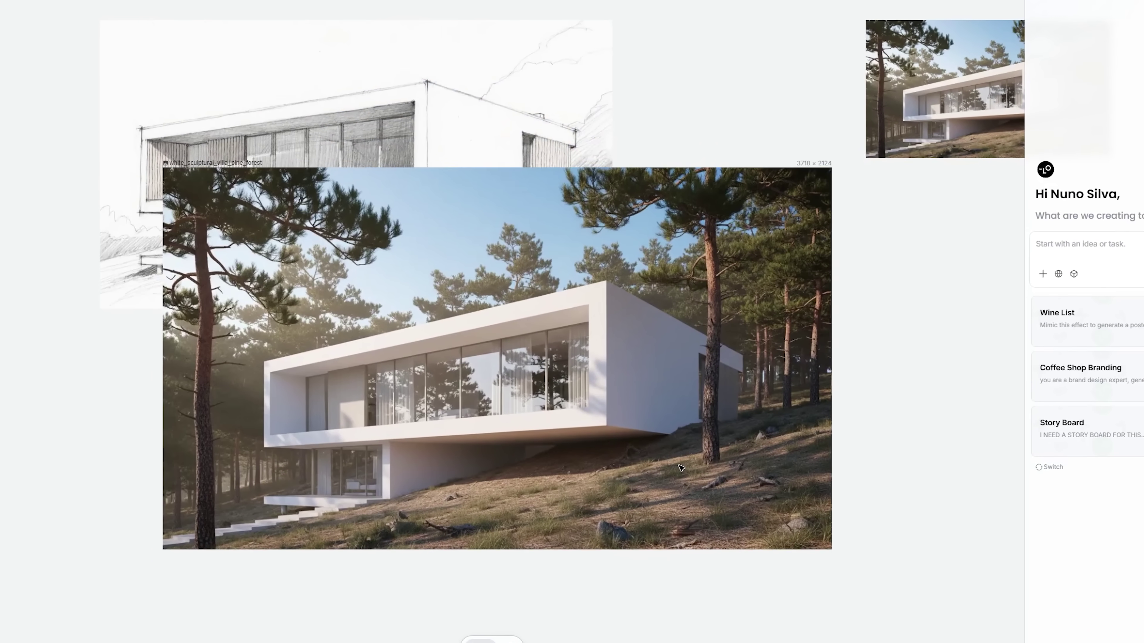
pyautogui.click(681, 468)
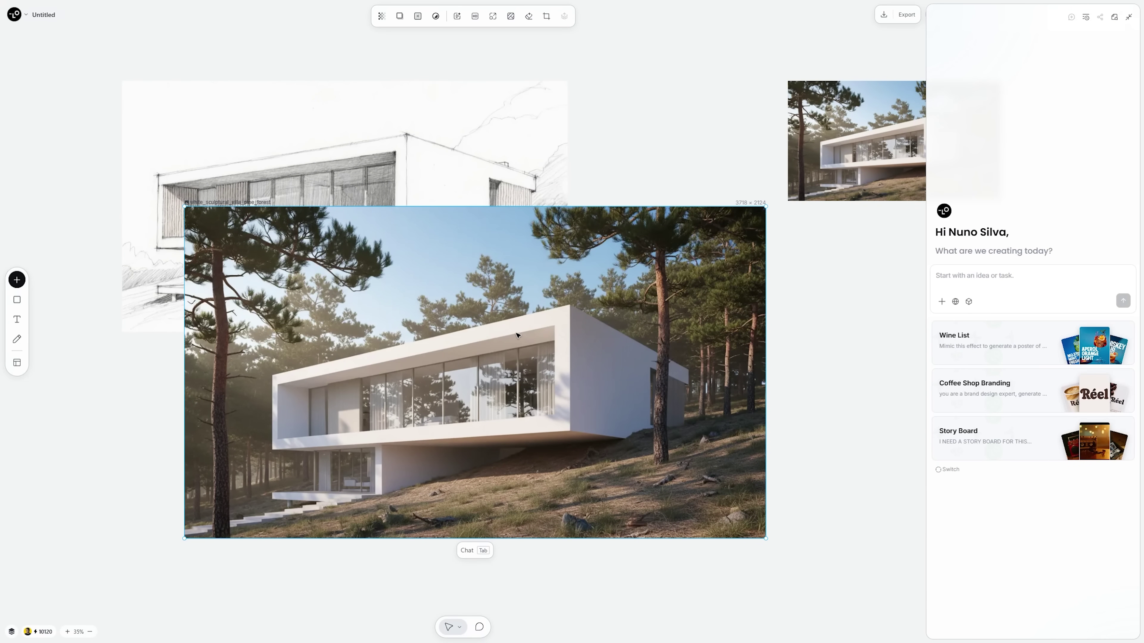
pyautogui.scroll(-5, 788, 464)
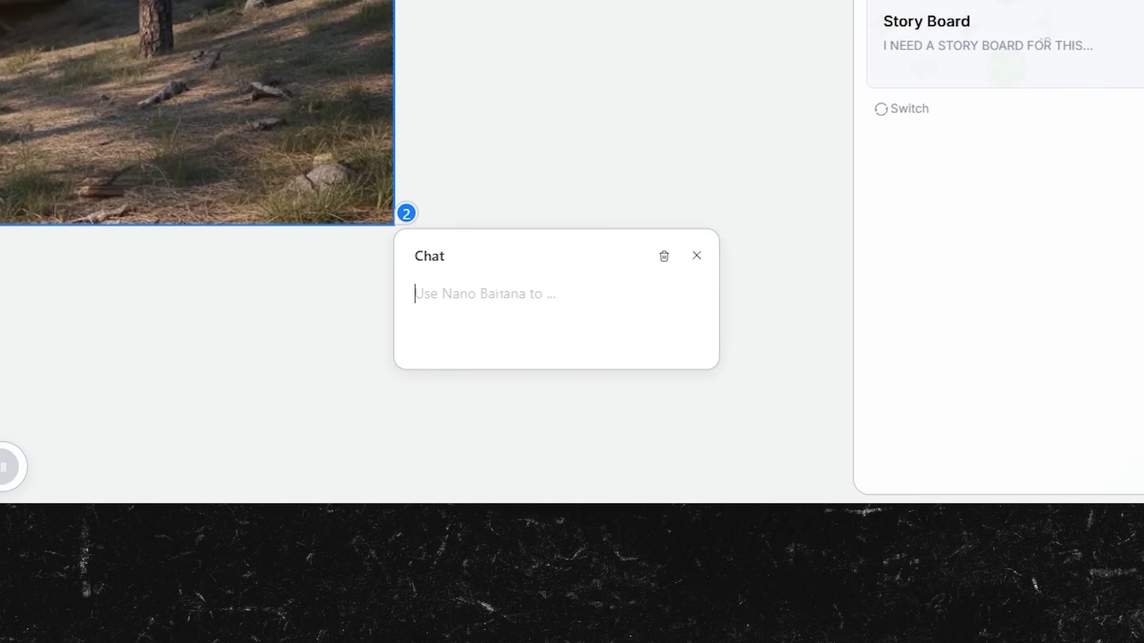
# Run the prompt 'add birds in the sky' on the marked sky area.
pyautogui.write('ad')
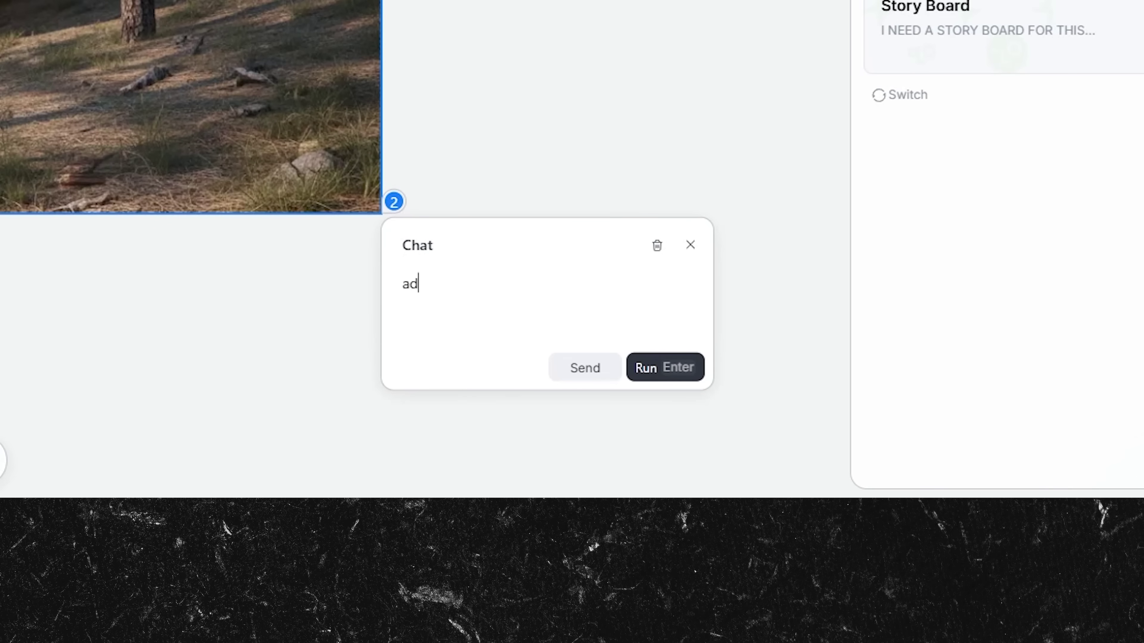
pyautogui.write('d birds in the sky')
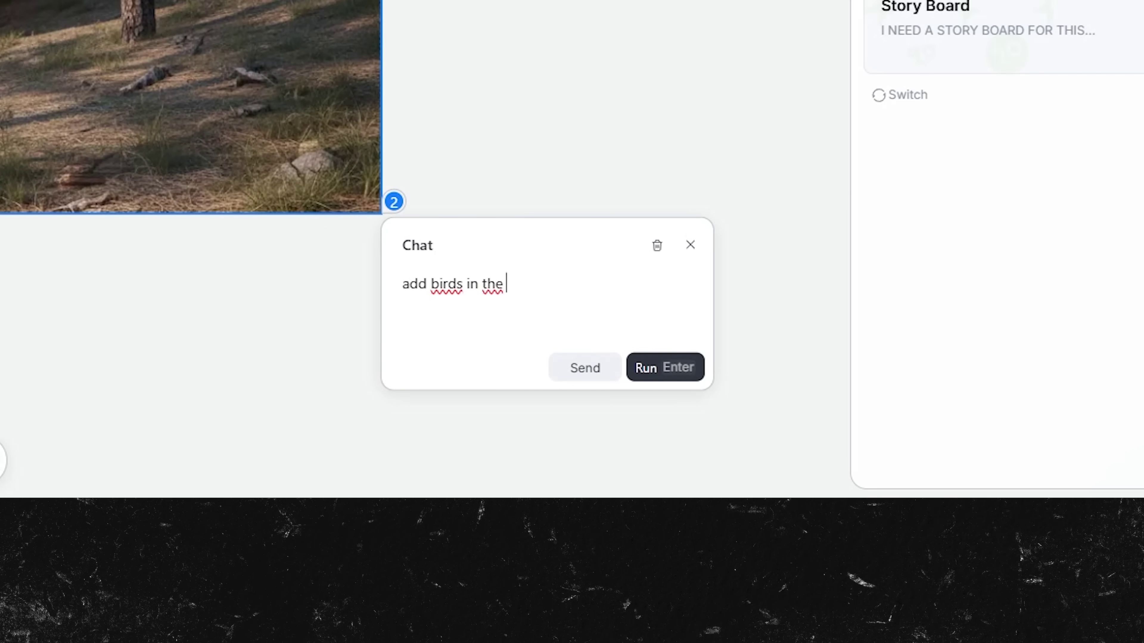
pyautogui.press('Return')
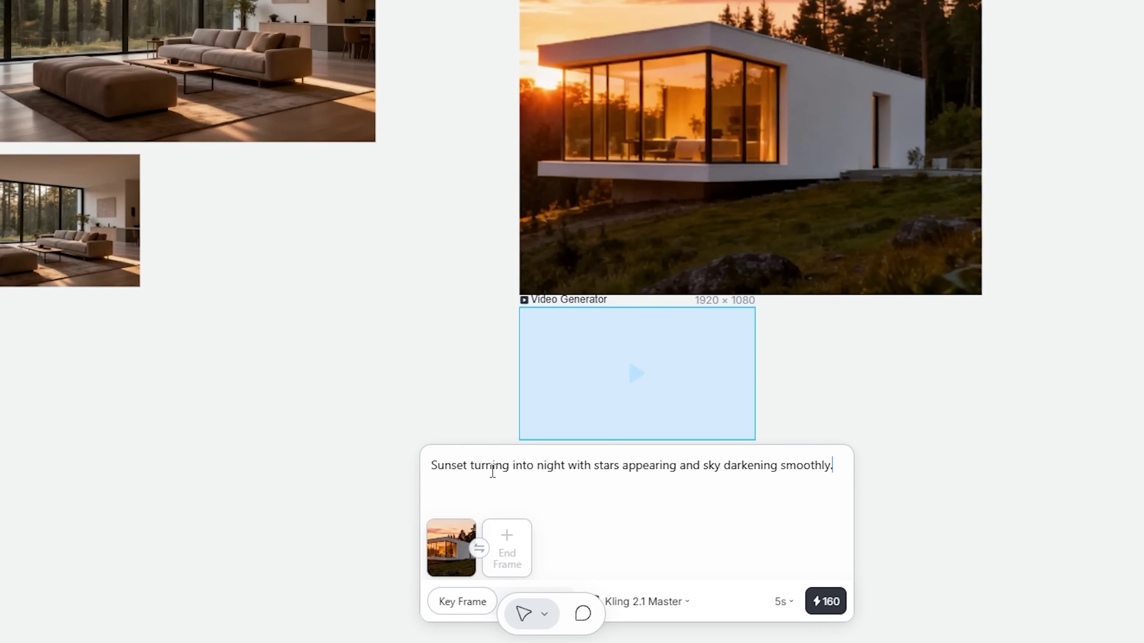
# Start the 5s Kling 2.1 Master video from the sunset frame to a starry night.
pyautogui.press('Return')
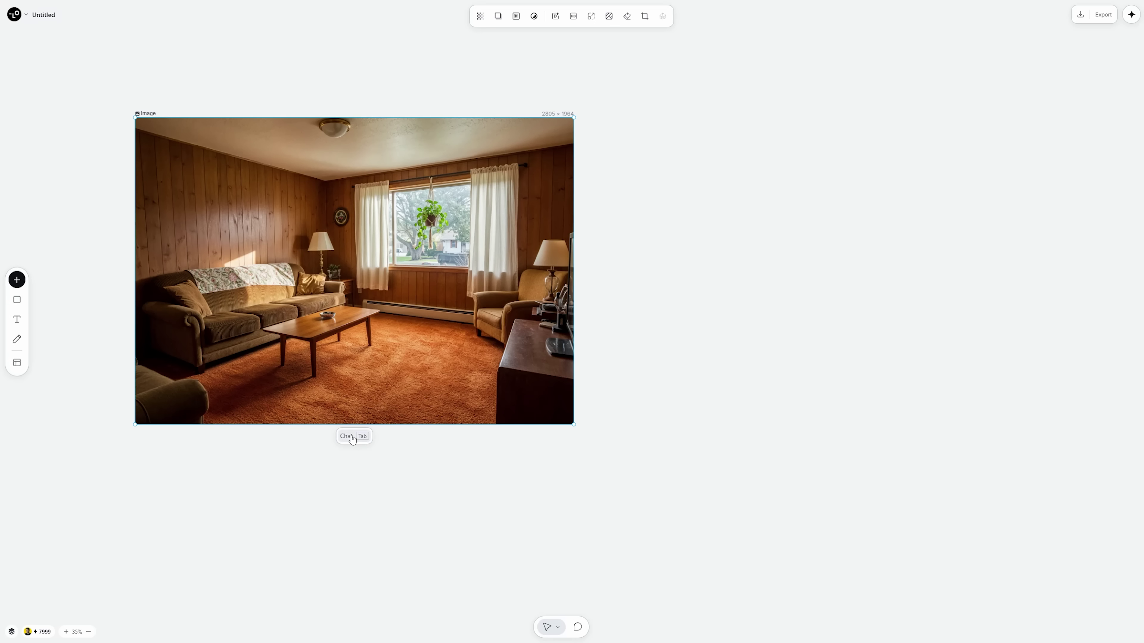
# Redesign the room as light-wood mid-century modern with abstract artwork and white rug, then enlarge it.
pyautogui.write('redesign this in light wood mid-century modern style, abstract artwork, white rug.')
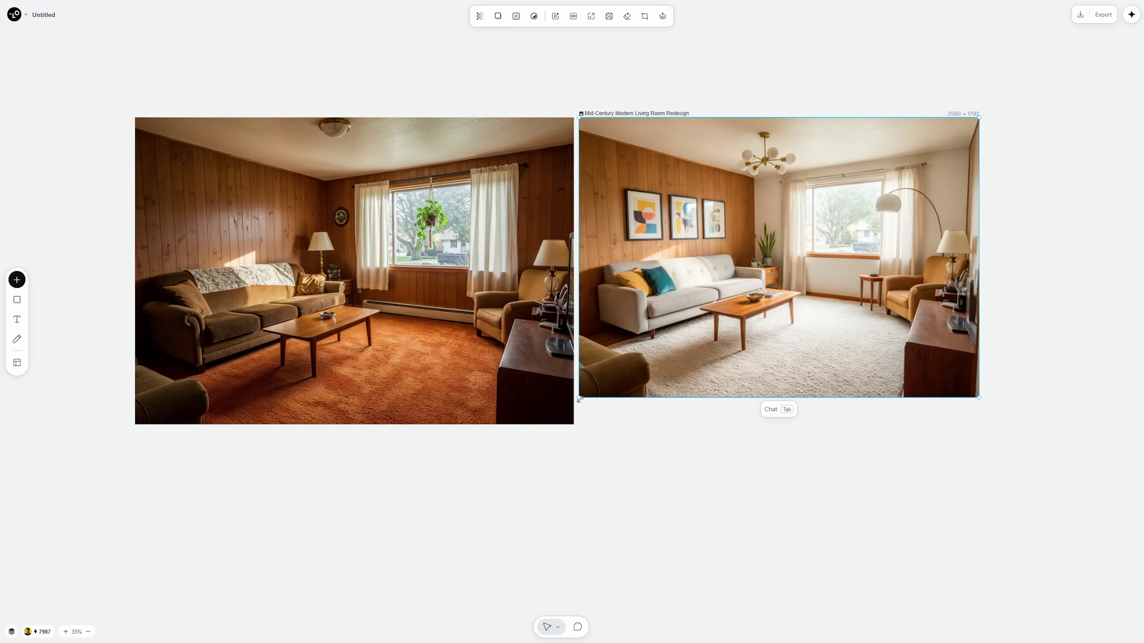
pyautogui.moveTo(580, 399); pyautogui.dragTo(297, 509)
pyautogui.moveTo(691, 432); pyautogui.dragTo(637, 405)
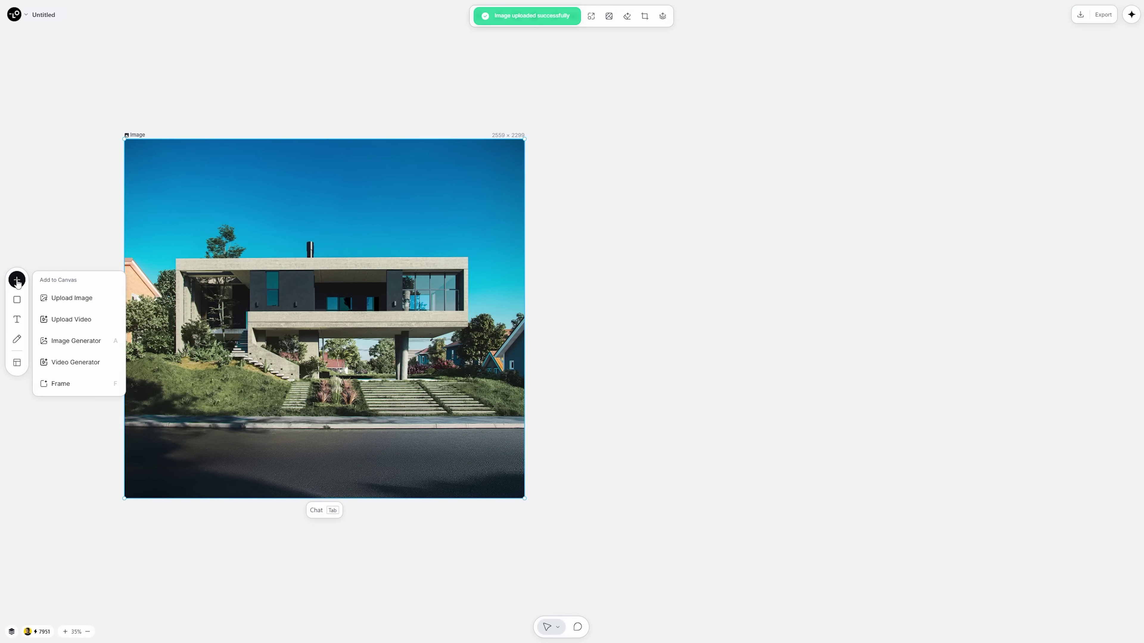
# Upload the silver sports car photo beside the modern house and enlarge it.
pyautogui.click(54, 298)
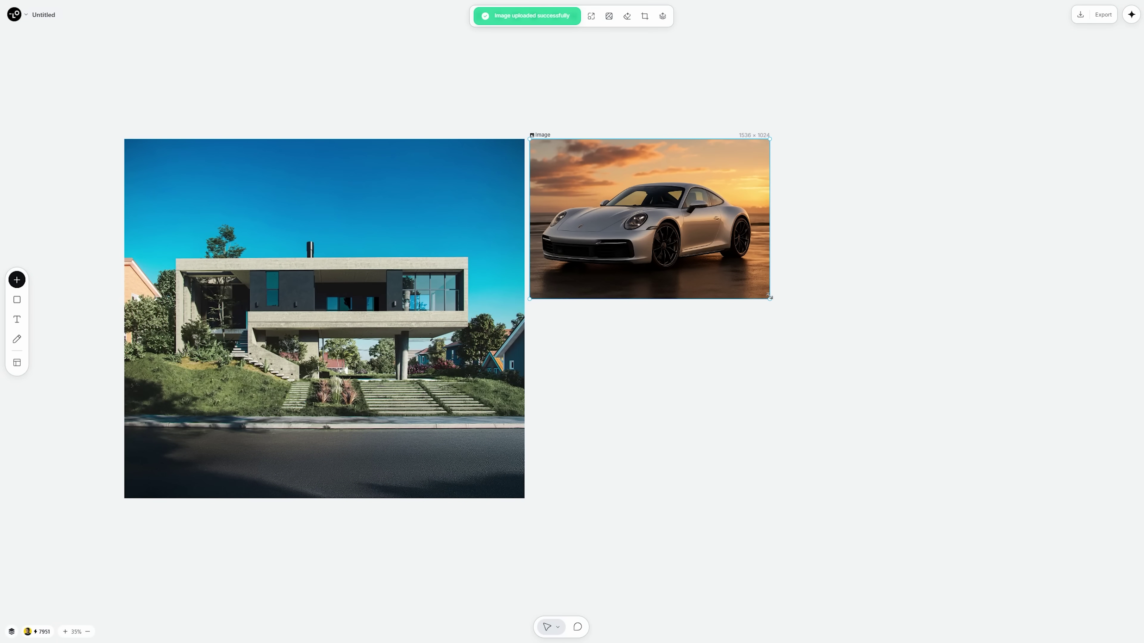
pyautogui.moveTo(797, 323); pyautogui.dragTo(874, 387)
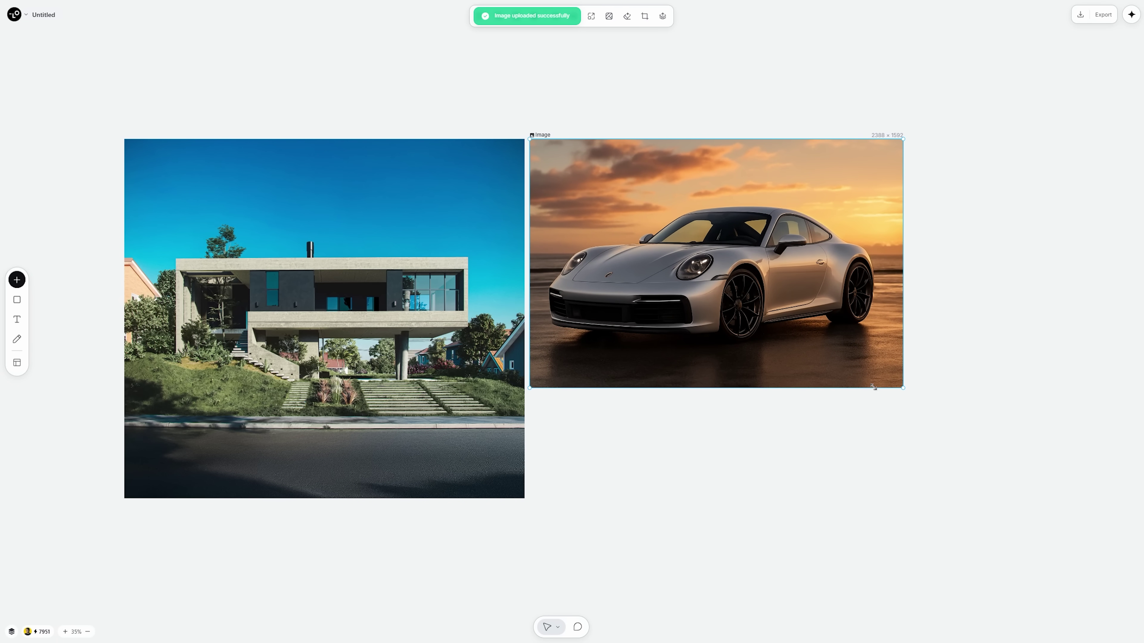
pyautogui.moveTo(726, 437); pyautogui.dragTo(616, 442)
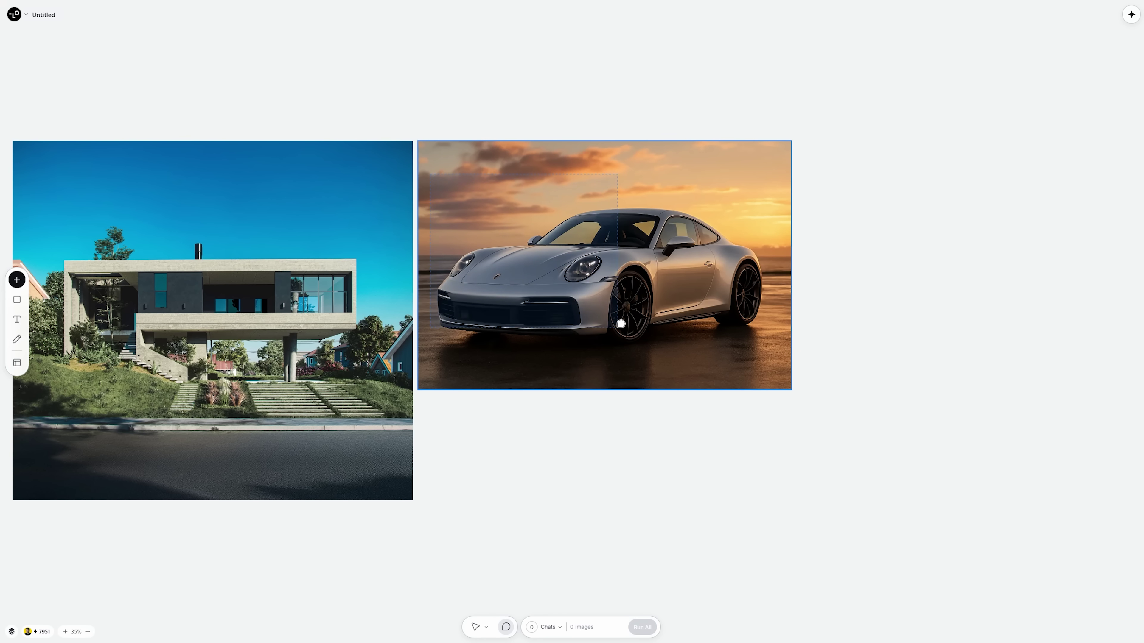
# Mark the car and run the prompt 'remove the background'.
pyautogui.moveTo(775, 355); pyautogui.dragTo(772, 357)
pyautogui.write('remove the background')
pyautogui.press('Return')
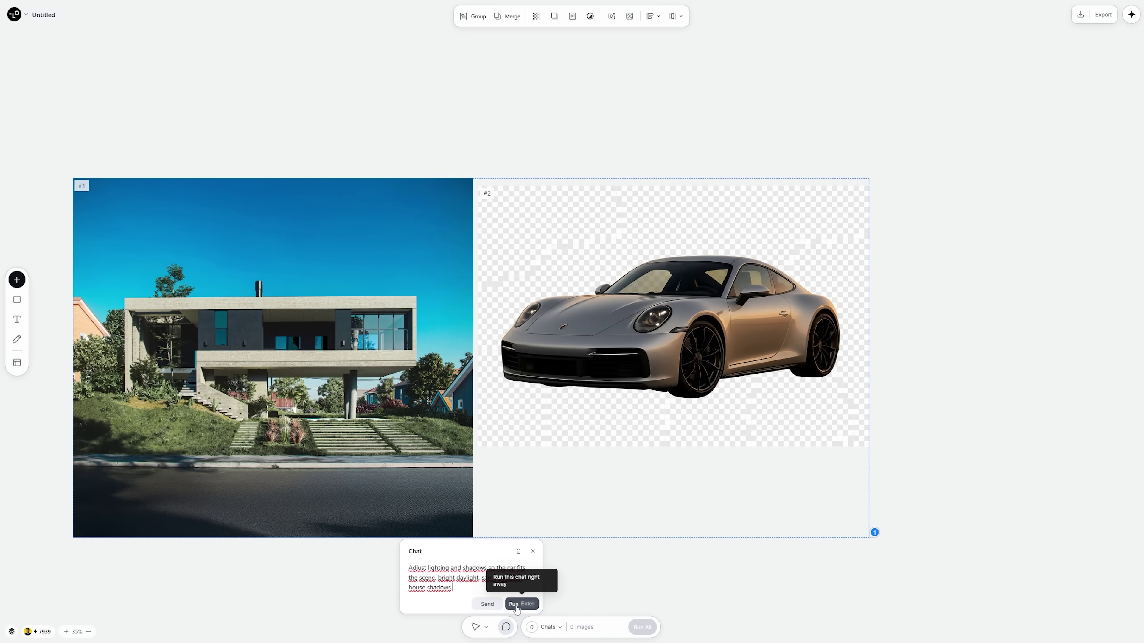
# Relight the car for daylight shadows, delete the transparent version, and place the new car beside the house.
pyautogui.click(516, 606)
pyautogui.hscroll(5, 835, 497)
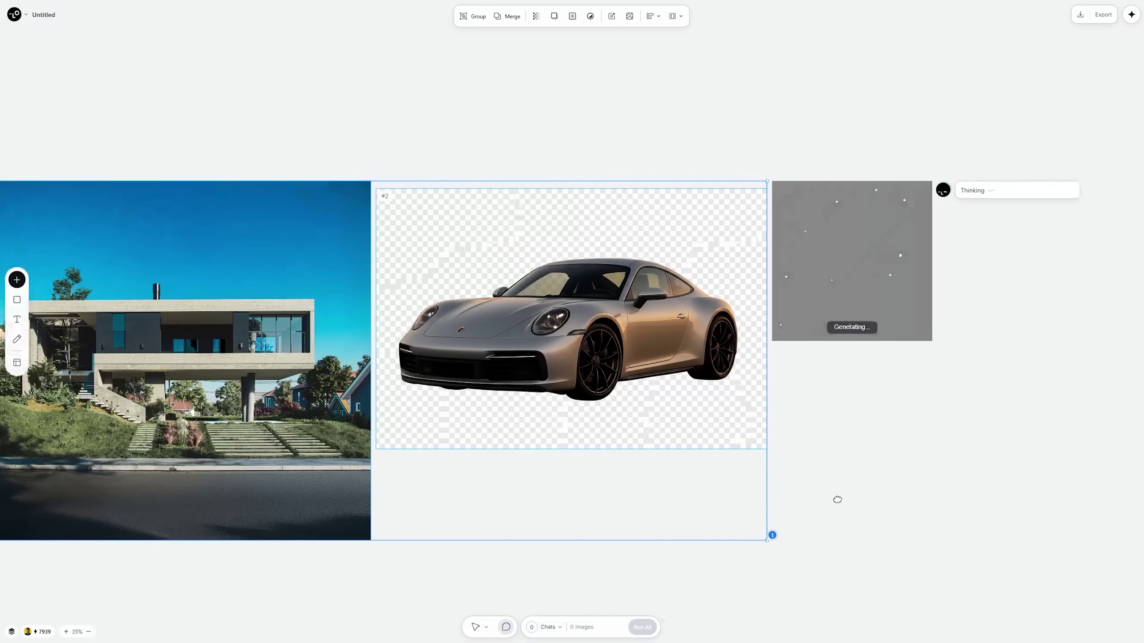
pyautogui.click(495, 386)
pyautogui.press('Escape')
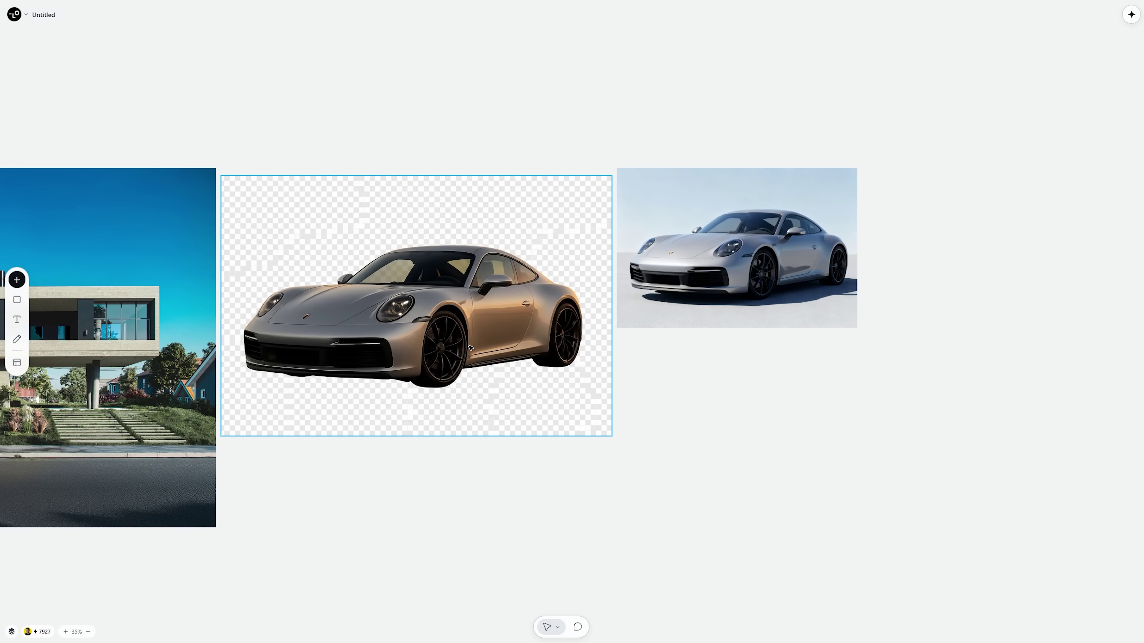
pyautogui.press('Delete')
pyautogui.moveTo(748, 243); pyautogui.dragTo(356, 241)
# Select both images and run 'Merge the car and house into one unified scene'.
pyautogui.hotkey('ctrl', 'a')
pyautogui.press('Tab')
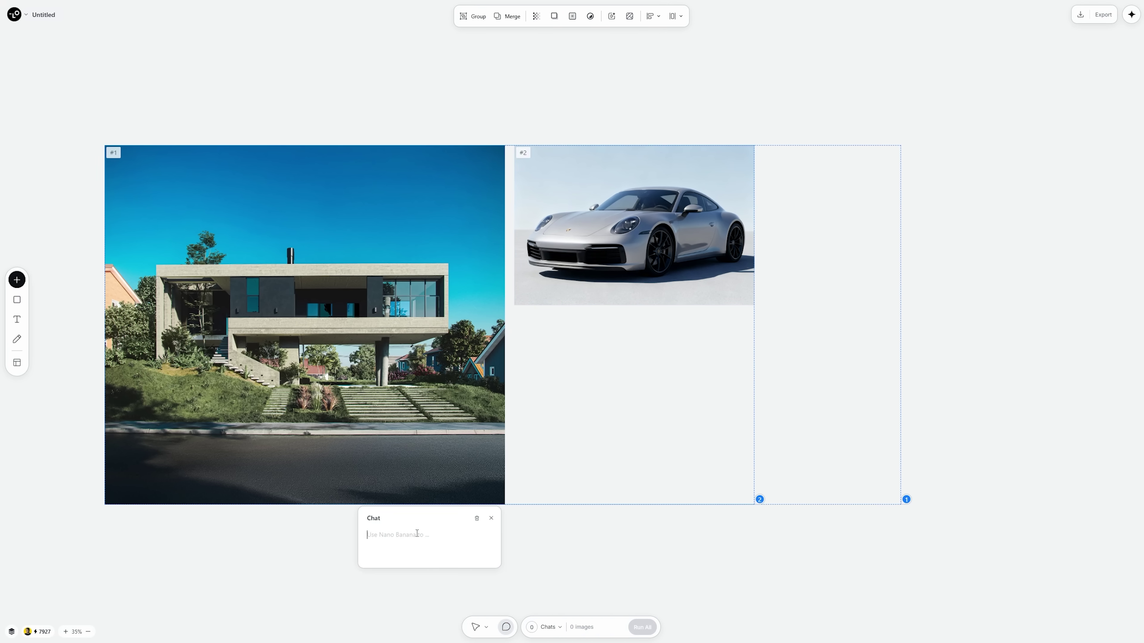
pyautogui.write('Merge the car and house into one unified scene')
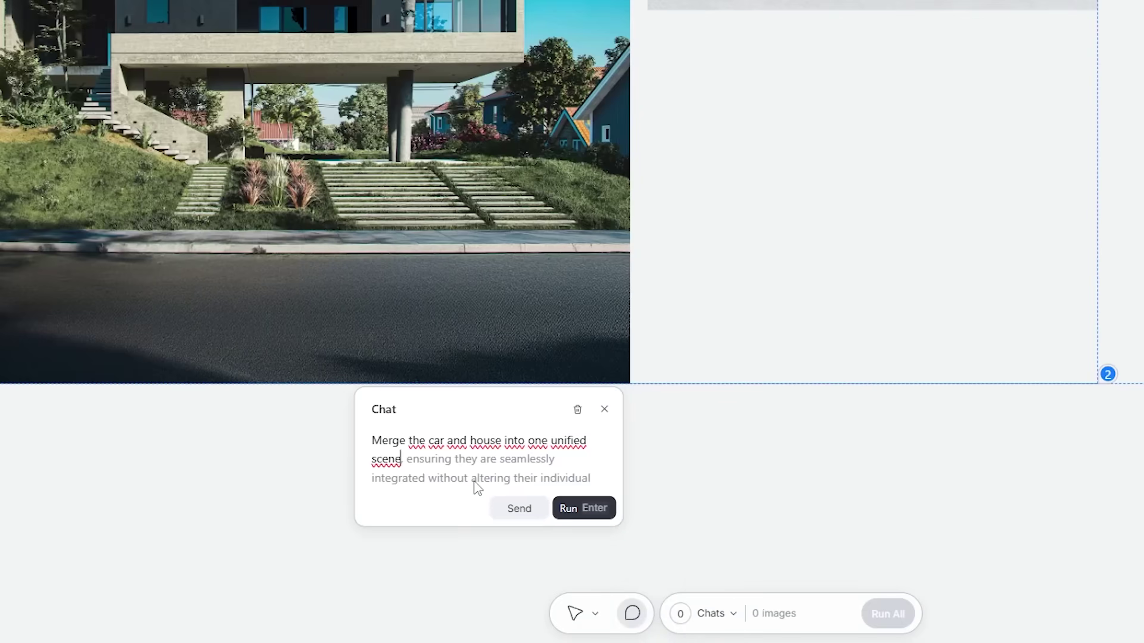
pyautogui.press('Return')
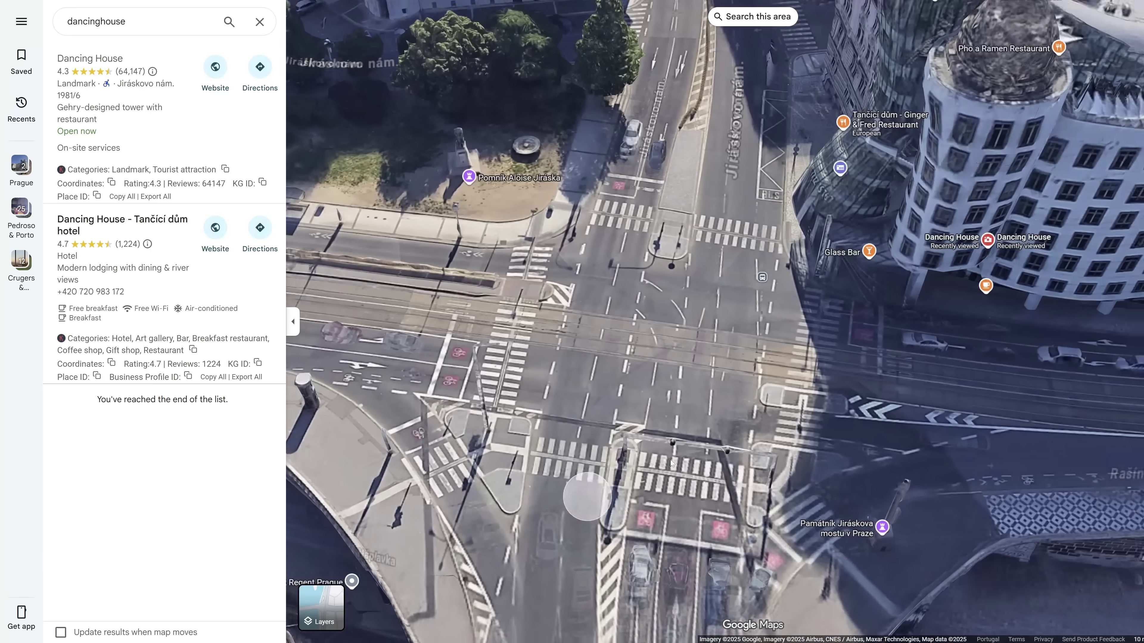
pyautogui.scroll(-2, 702, 459)
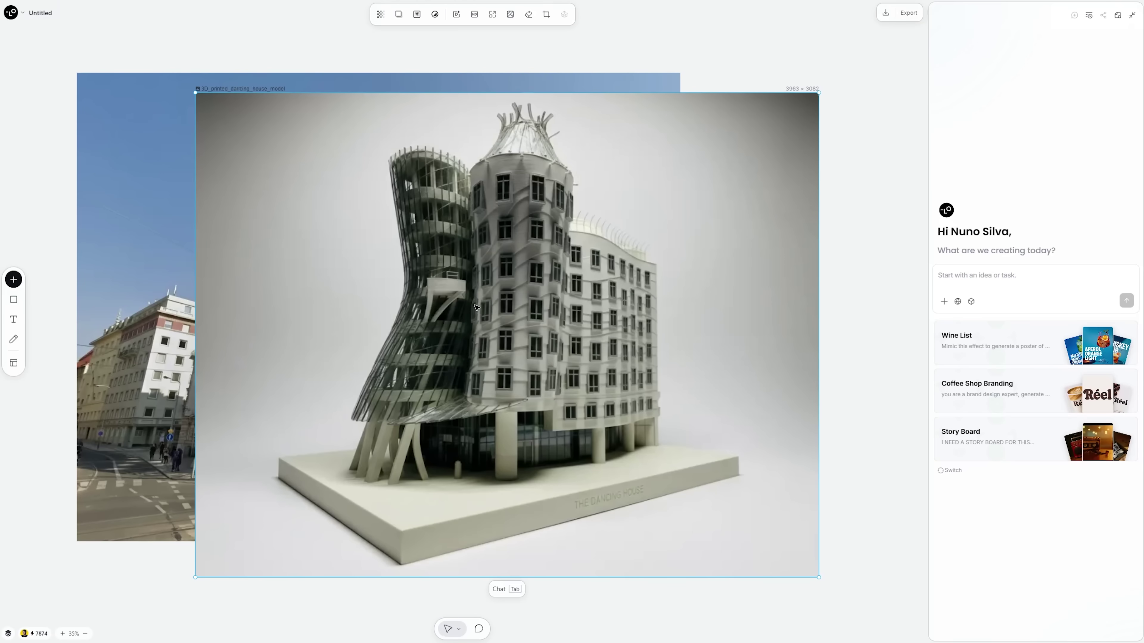
# Drop the 3D_printed_dancing_house_model image onto the chat panel as a reference.
pyautogui.moveTo(506, 332); pyautogui.dragTo(1002, 293)
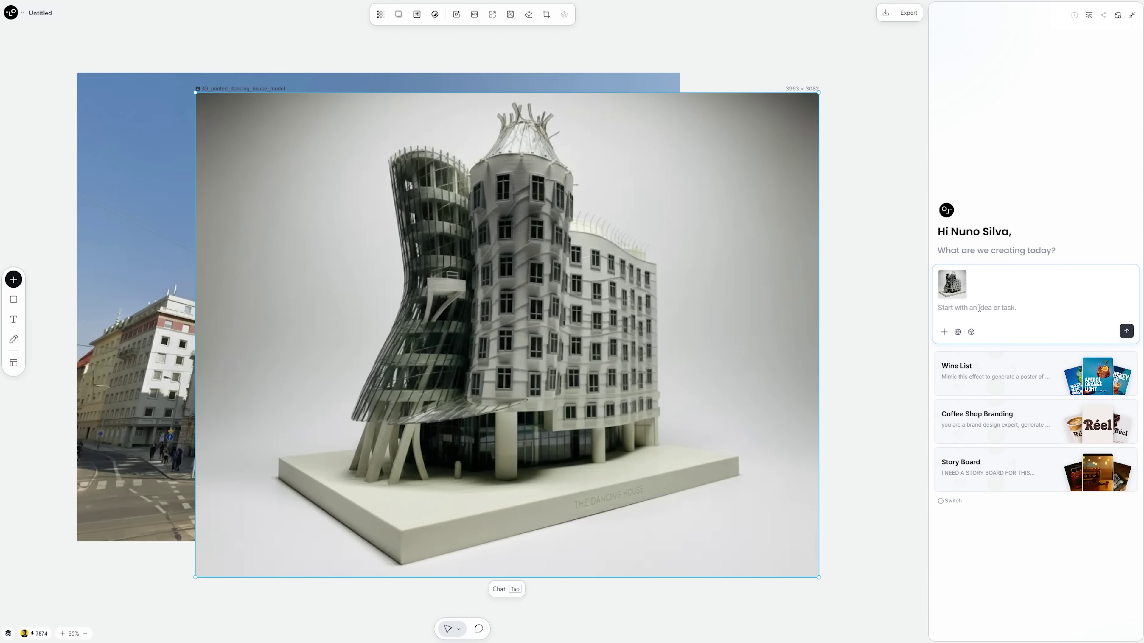
# Ask the agent to create a 3D file of the Dancing House image, then zoom into the model.
pyautogui.write('create a 3')
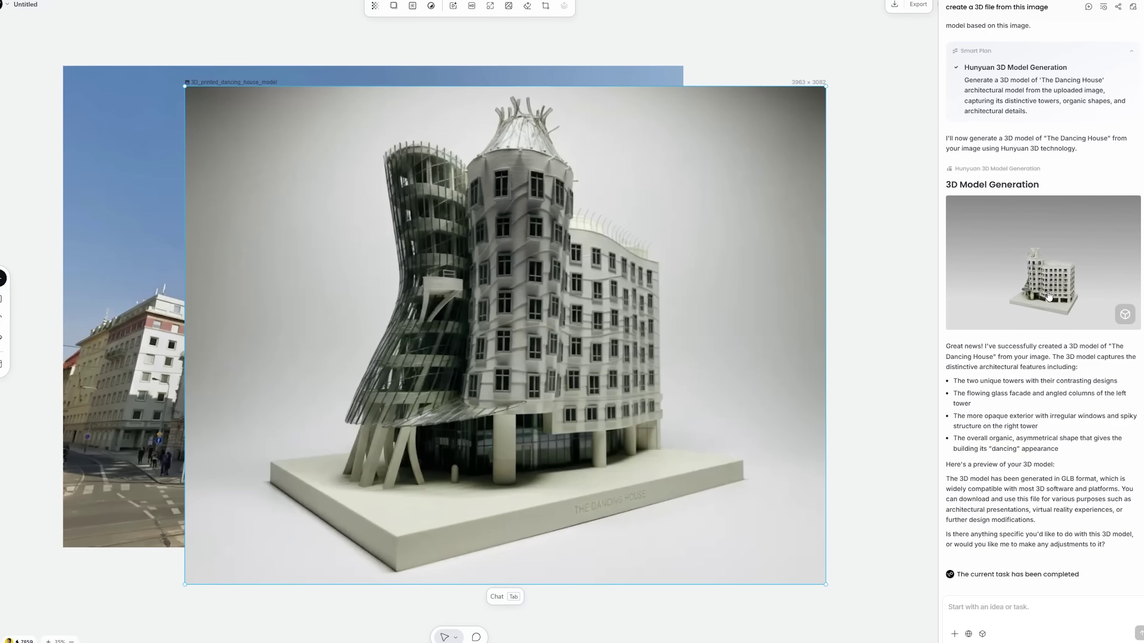
pyautogui.click(1075, 289)
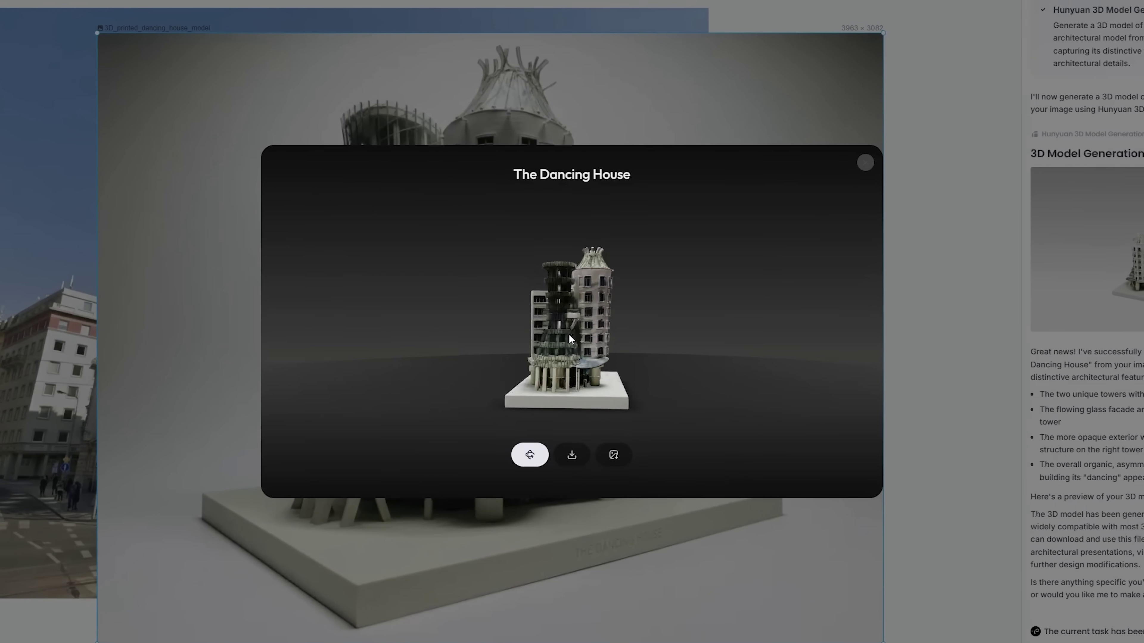
pyautogui.scroll(5, 579, 366)
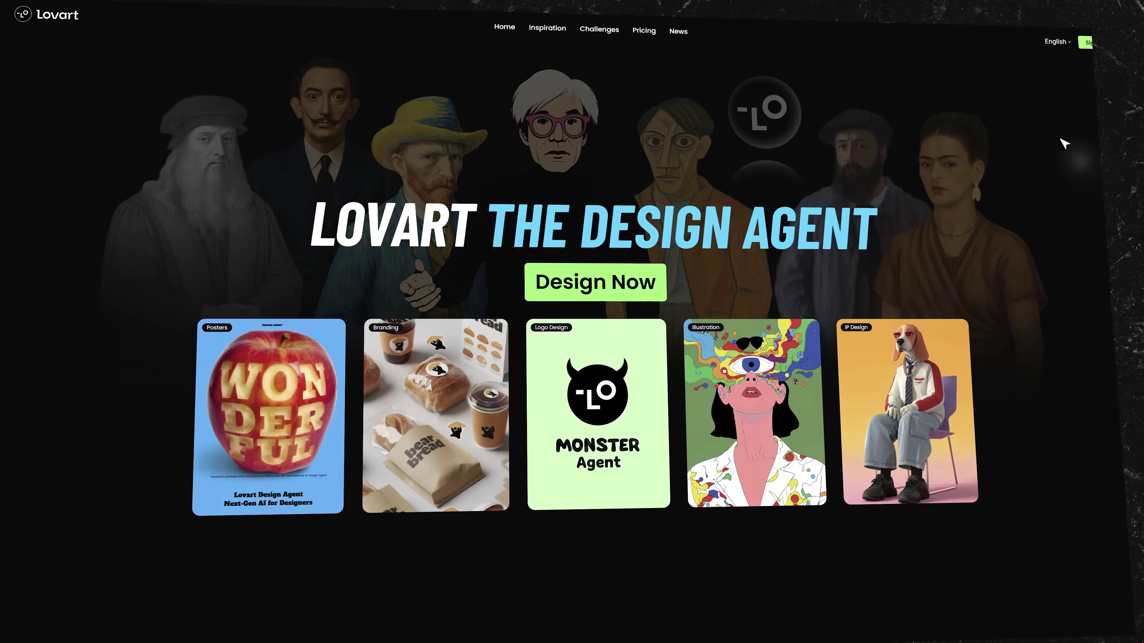
# Show the Pricing page listing Starter $16, Basic $27, Pro $74 and Ultimate $166 plans.
pyautogui.click(649, 27)
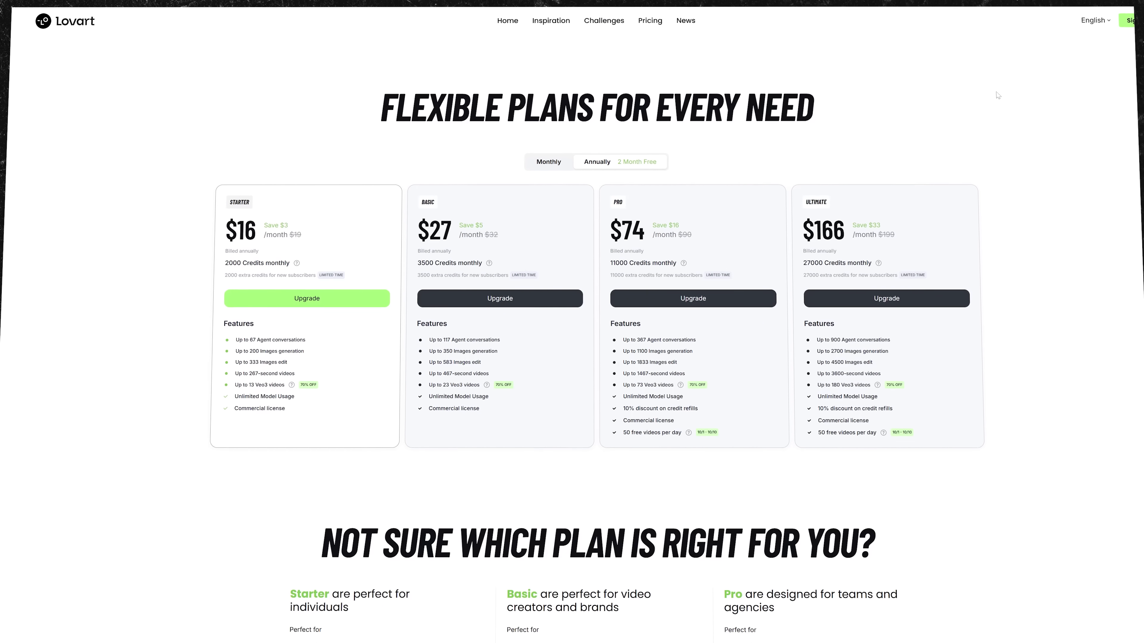